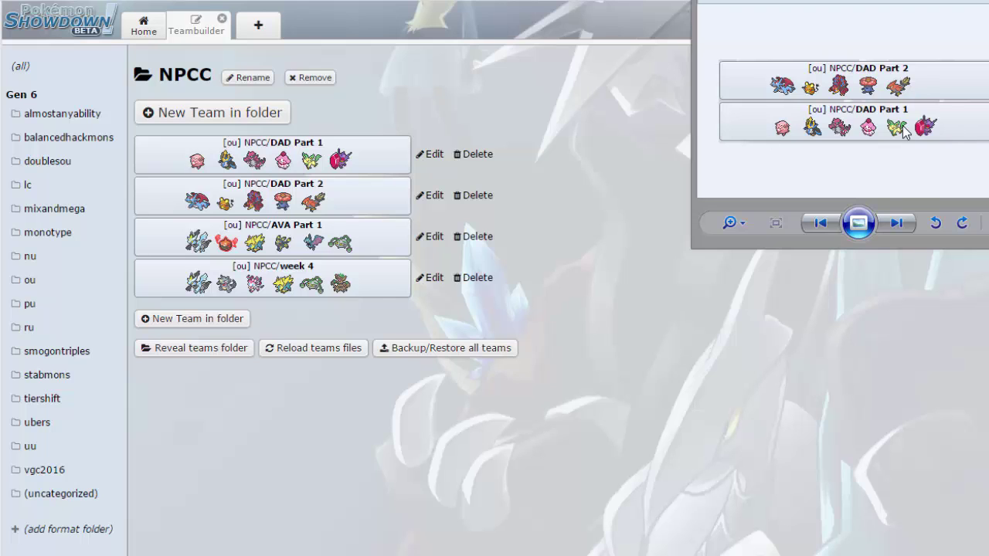
Step: Open Kyurem-Black's Choice Scarf set in the week 4 team and place the DAD team screenshot beside it
left_click(374, 284)
left_click(448, 227)
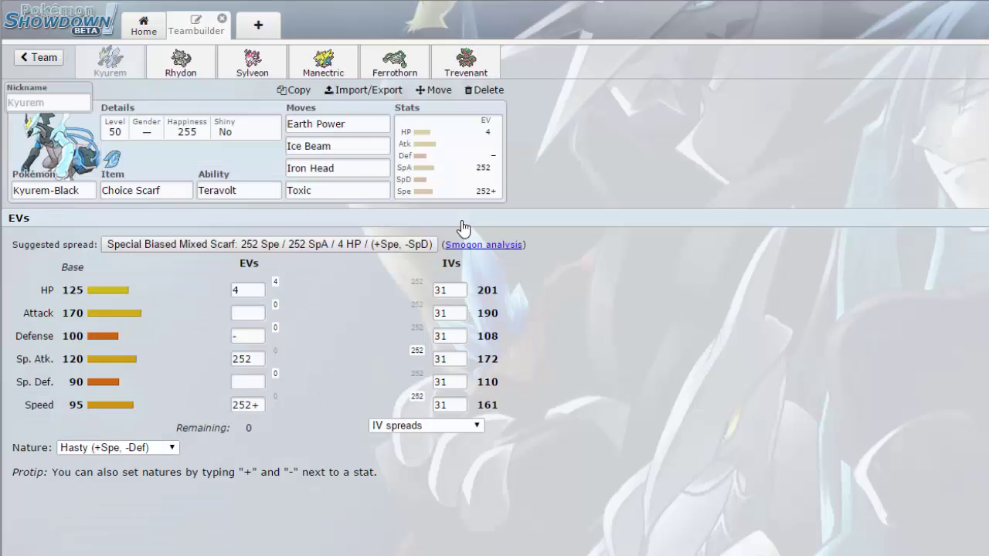
key("alt+Tab")
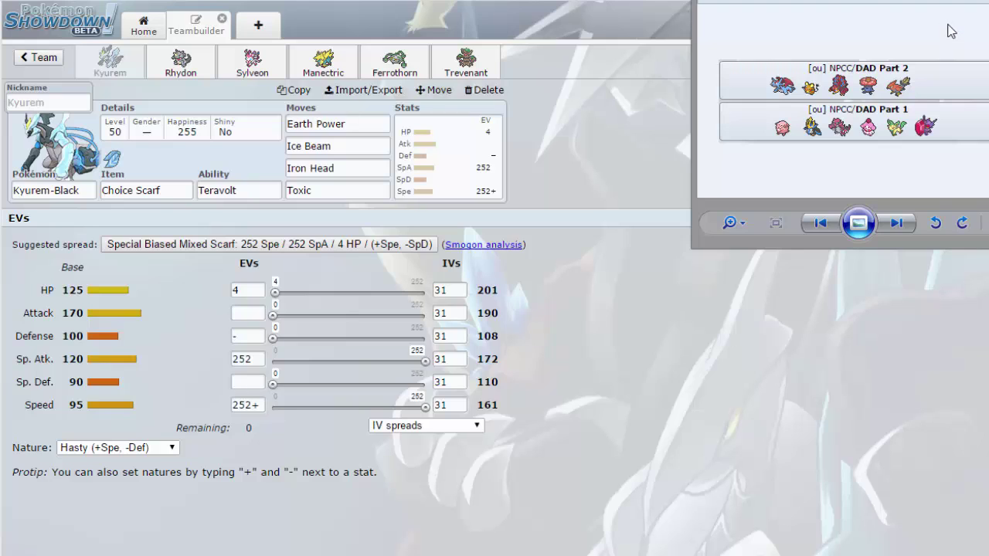
mouse_move(825, 0)
left_mouse_down()
mouse_move(808, 0)
mouse_move(803, 16)
mouse_move(811, 1)
left_mouse_up()
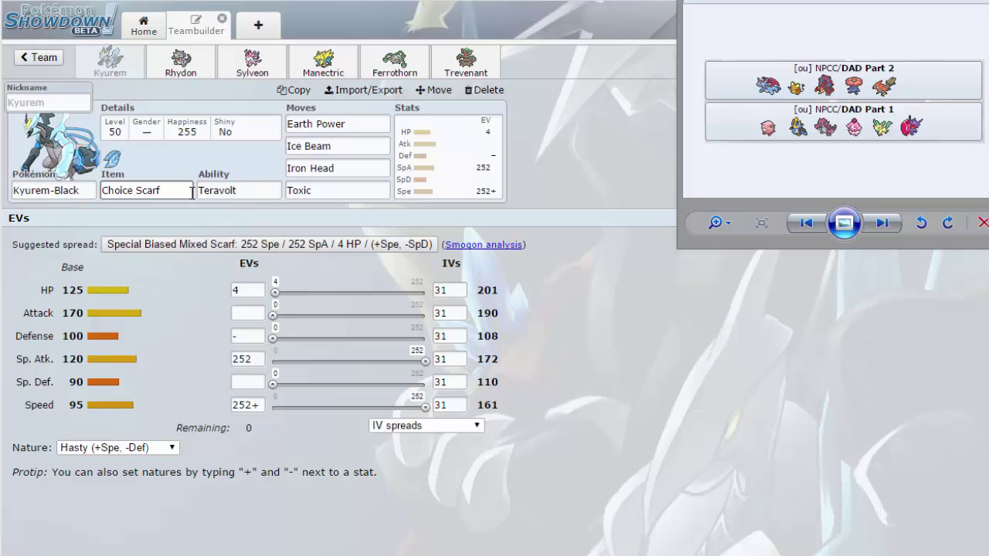
left_click(201, 189)
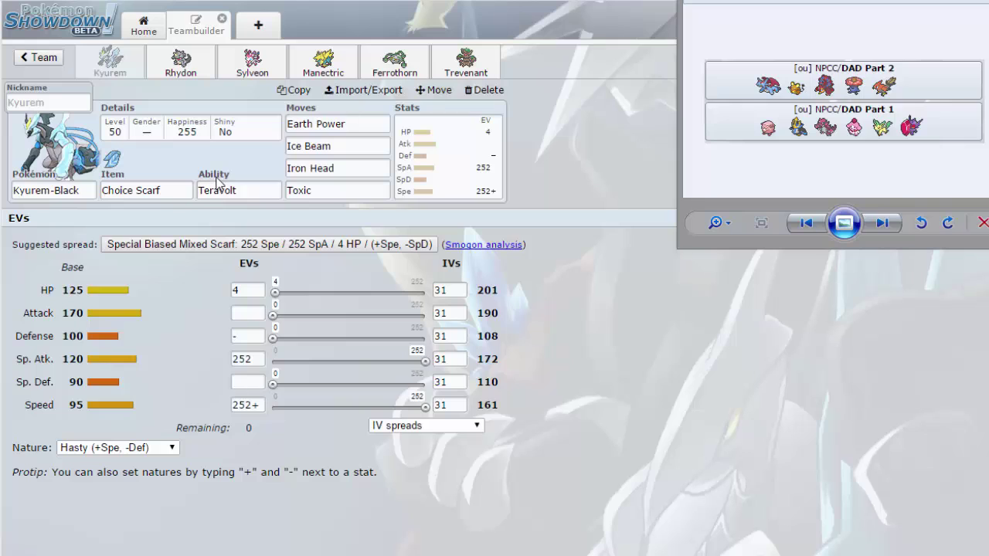
left_click(224, 174)
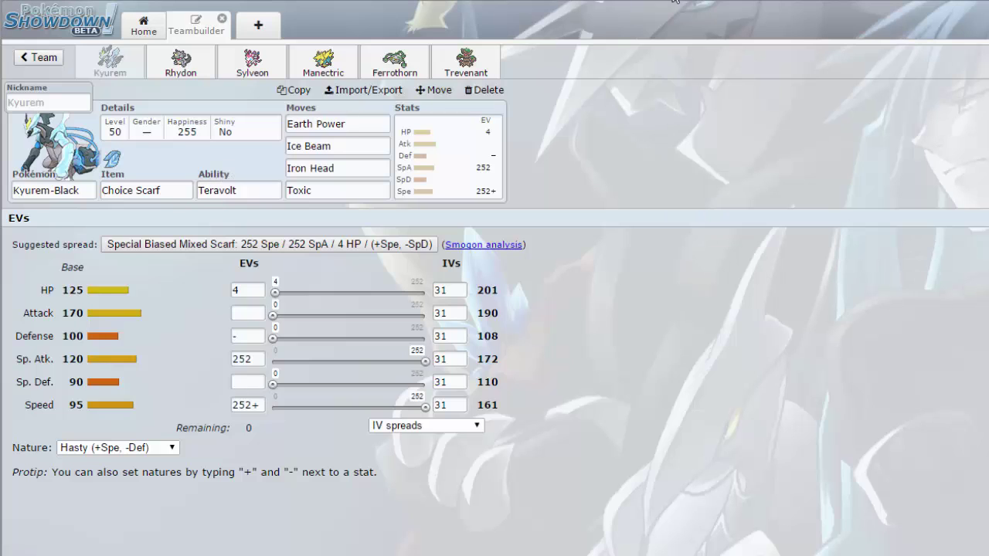
key("alt+Tab")
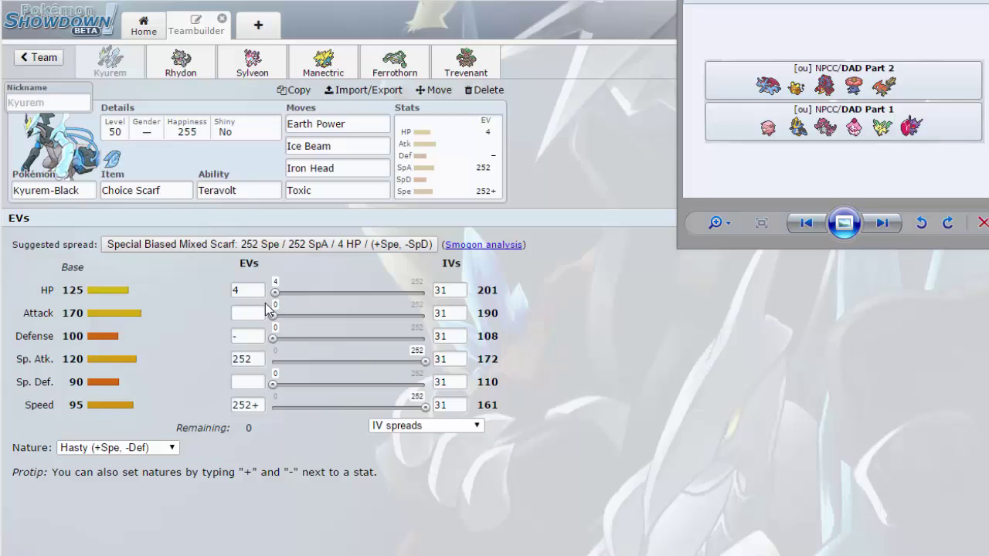
left_click(252, 313)
left_click(259, 359)
left_click(356, 141)
left_click(358, 165)
left_click(54, 59)
left_click(38, 58)
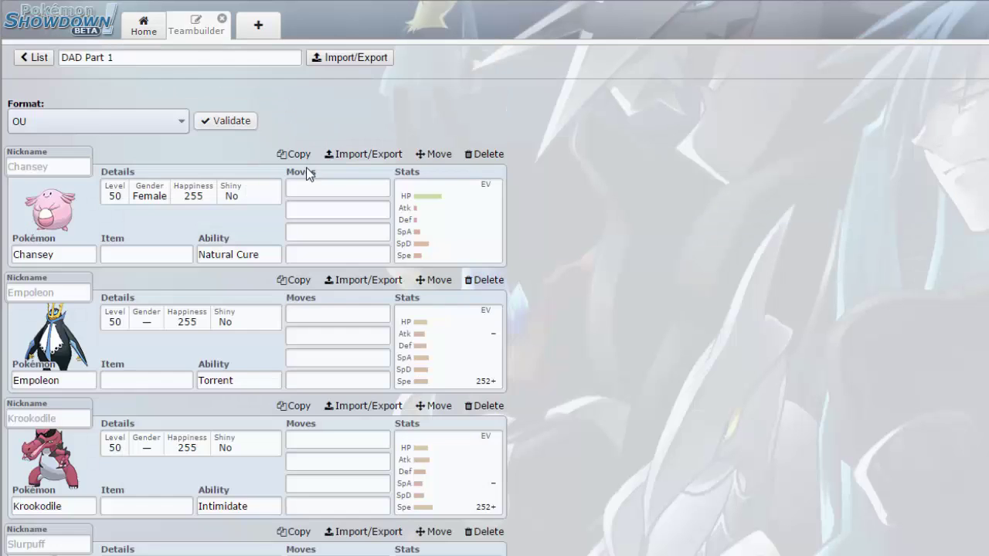
left_click(451, 472)
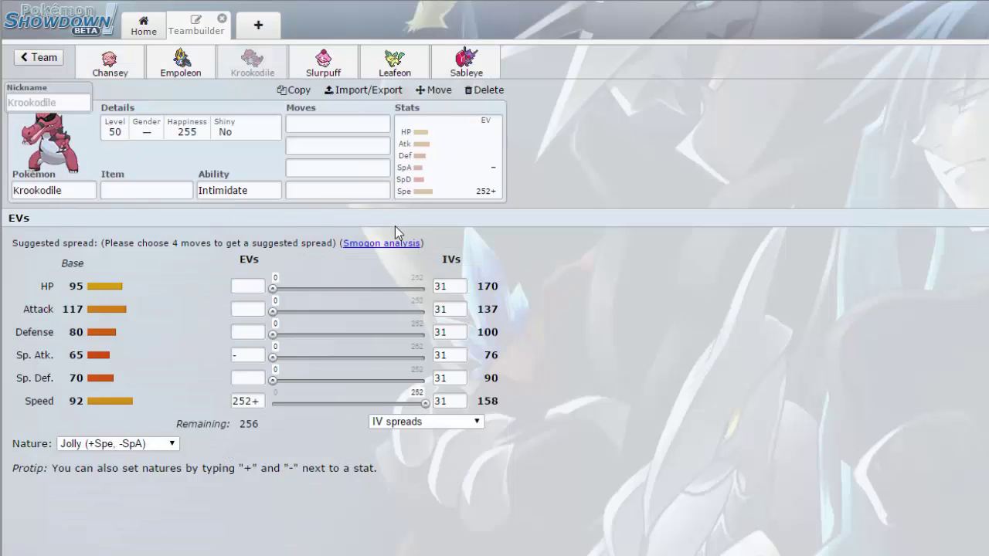
left_click(38, 58)
left_click(37, 61)
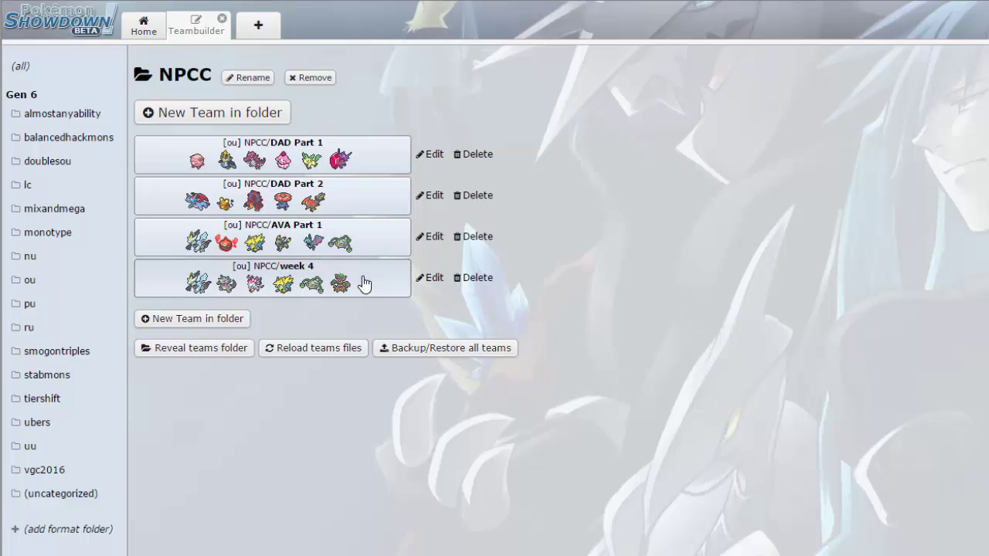
left_click(366, 281)
left_click(452, 211)
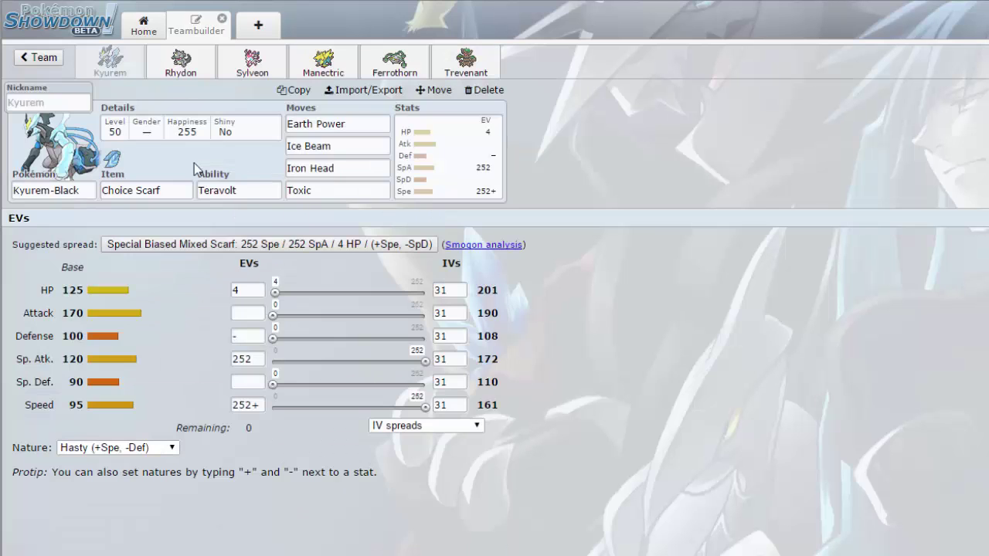
left_click(233, 358)
left_click(255, 289)
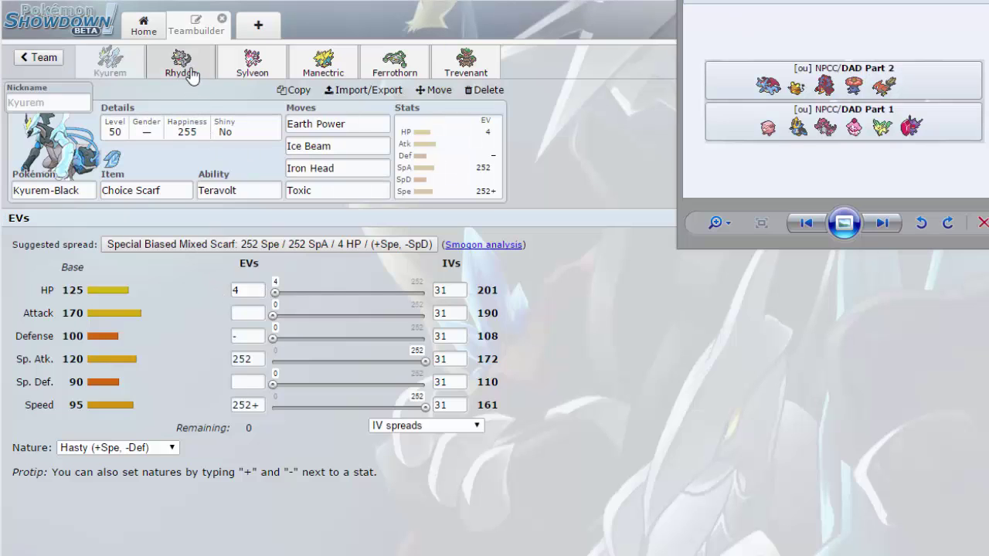
Step: Bring up Rhydon's Eviolite, Adamant set with 68 HP / 252 Atk / 188 Spe
left_click(190, 73)
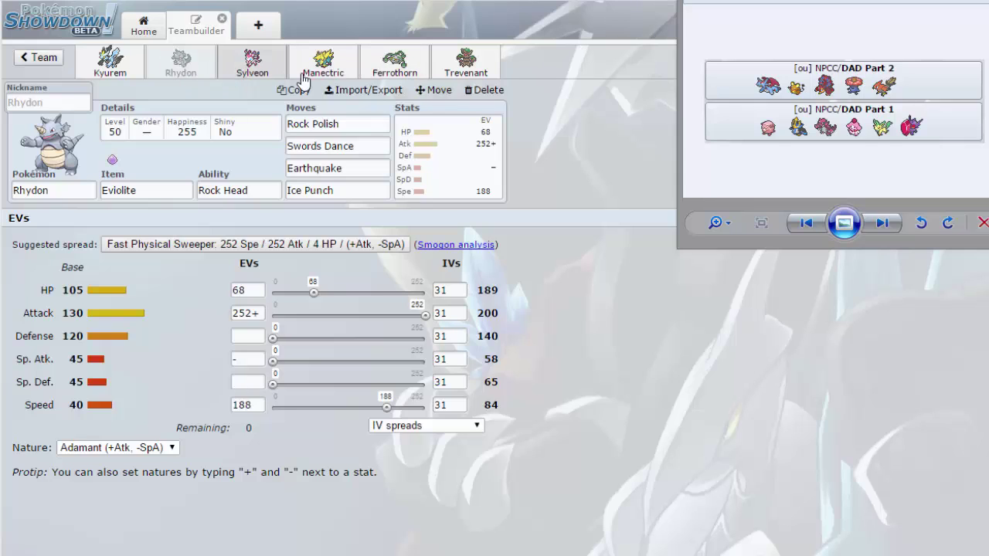
Step: Go over Ferrothorn's Leftovers Bold set, including Thunder Wave, beside the opponent's team images
left_click(395, 62)
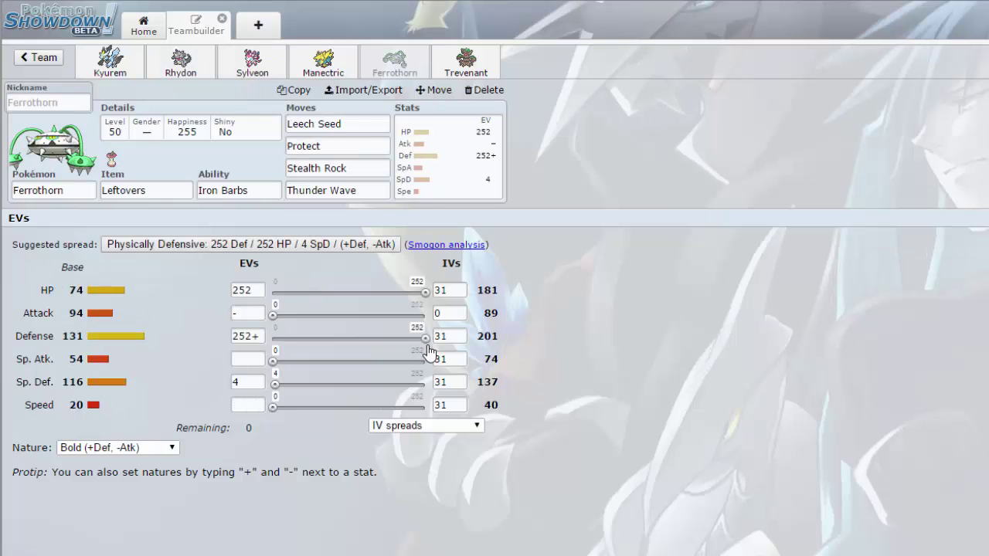
key("alt+Tab")
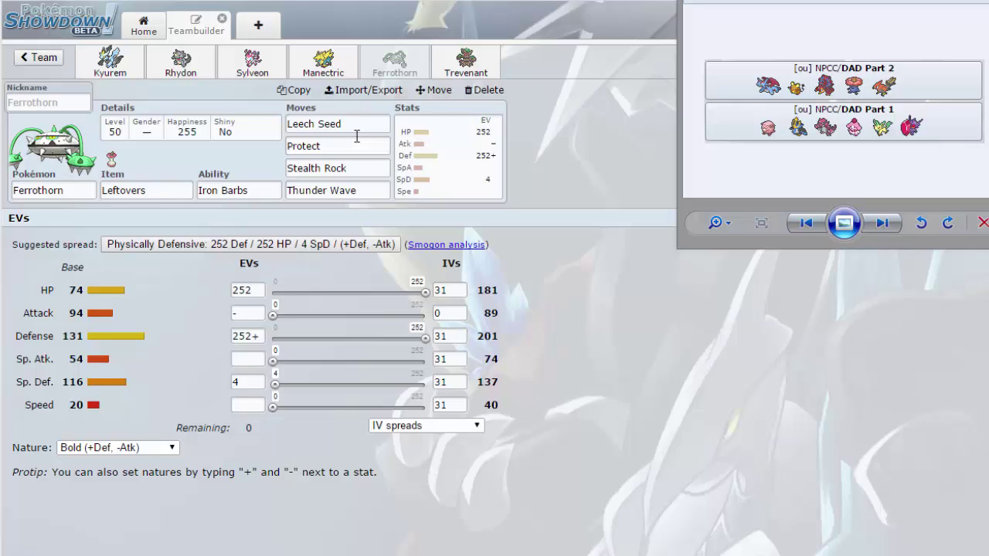
left_click(362, 193)
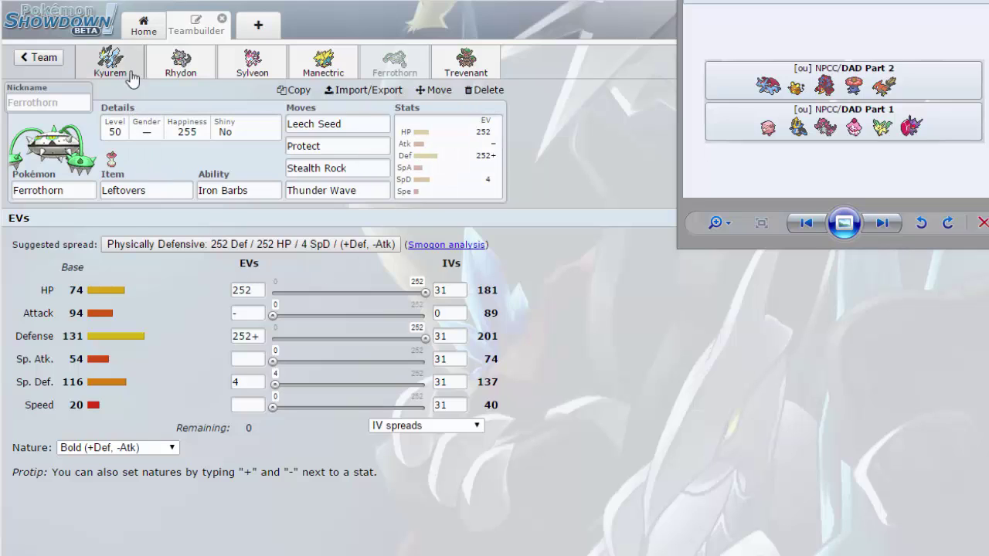
left_click(587, 204)
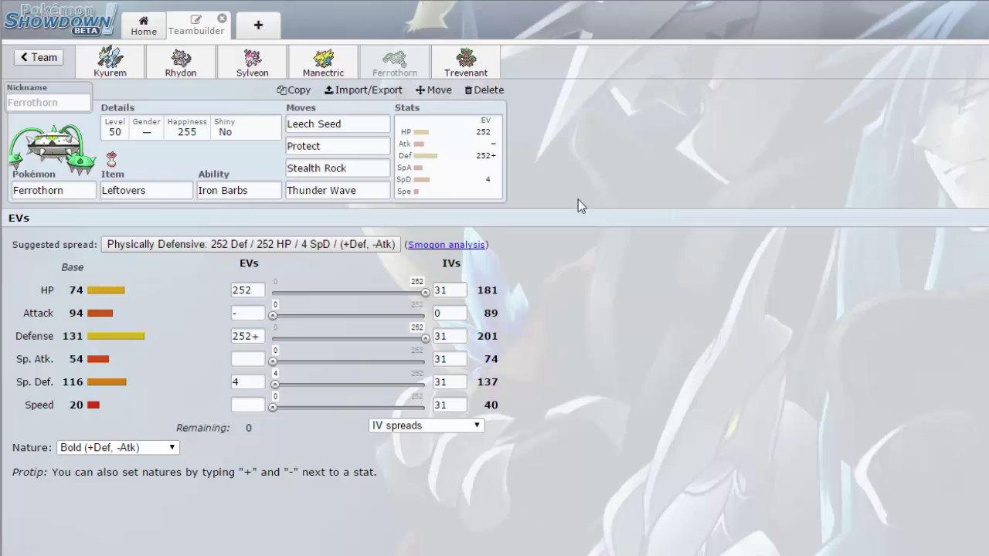
key("alt+Tab")
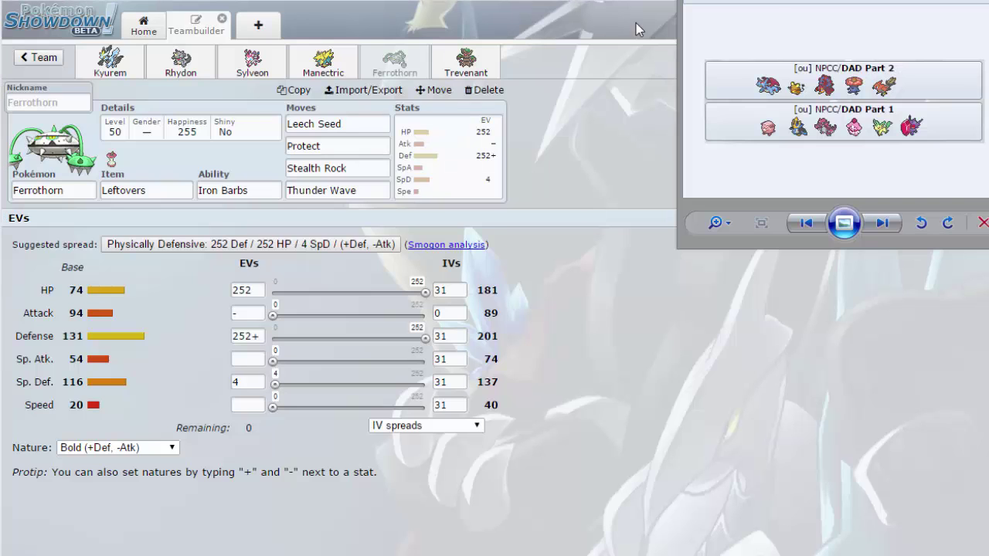
Step: Show Sylveon's Leftovers Pixilate set and the move options for its Heal Bell slot
left_click(252, 62)
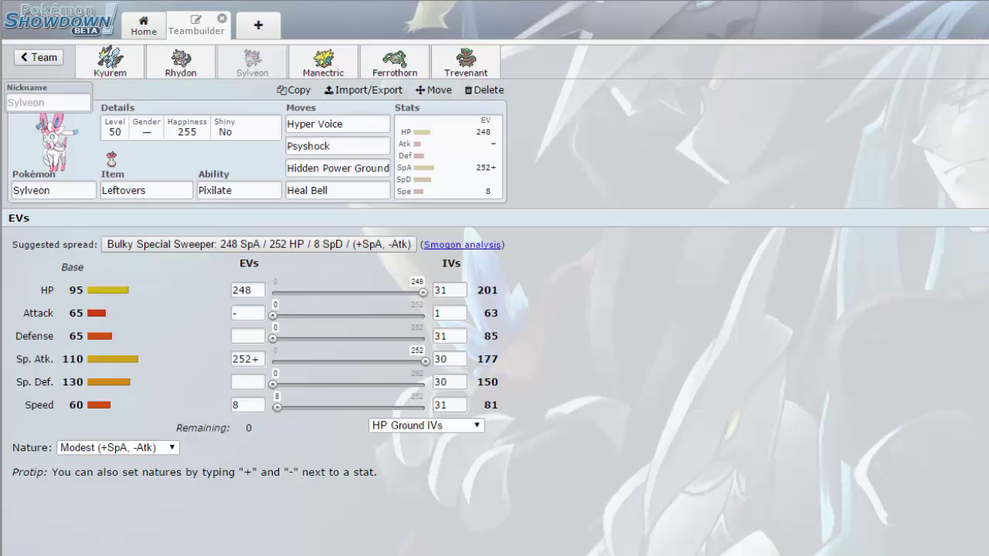
key("alt+Tab")
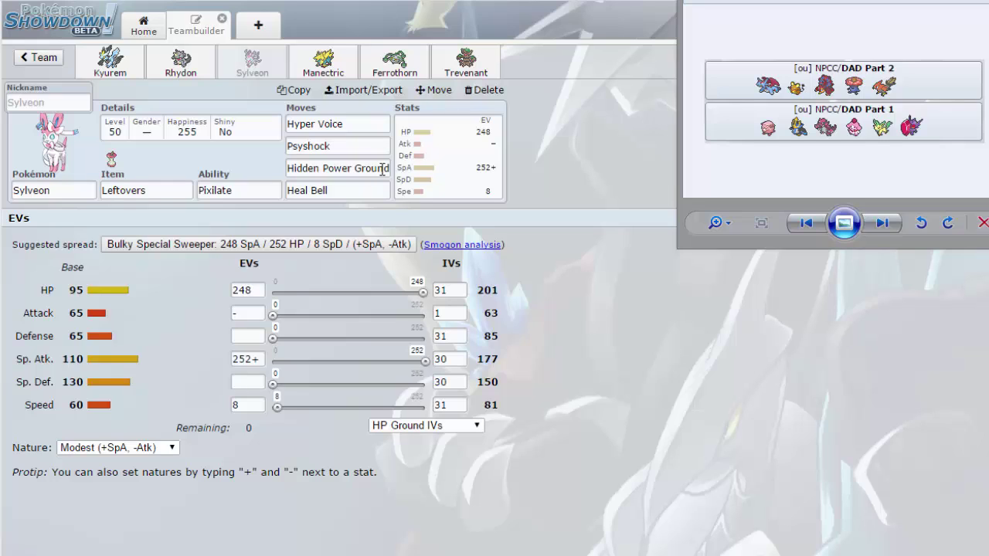
left_click(358, 190)
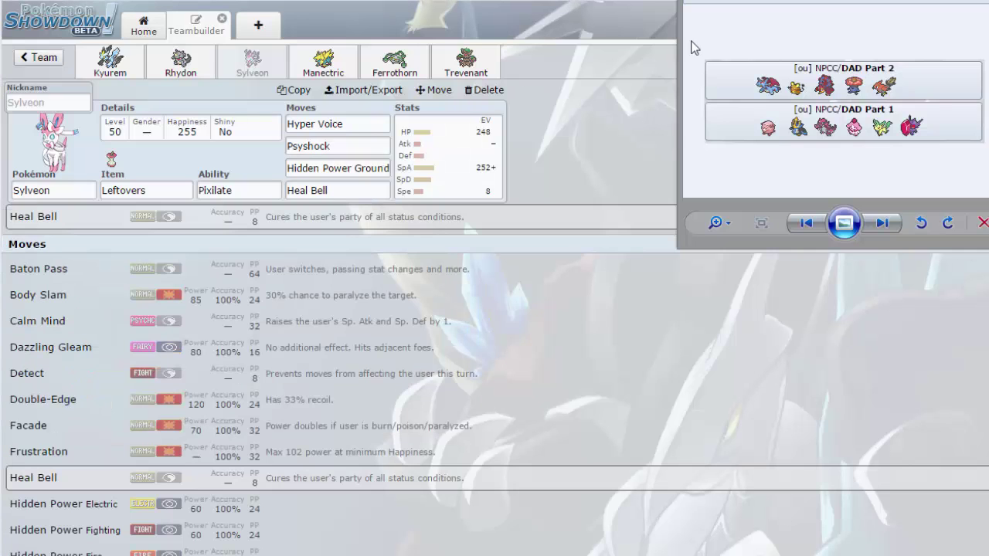
Step: Review Sylveon's Hyper Voice and its Modest 248 HP / 252 SpA / 8 Spe spread against the opponent's team
left_click(370, 124)
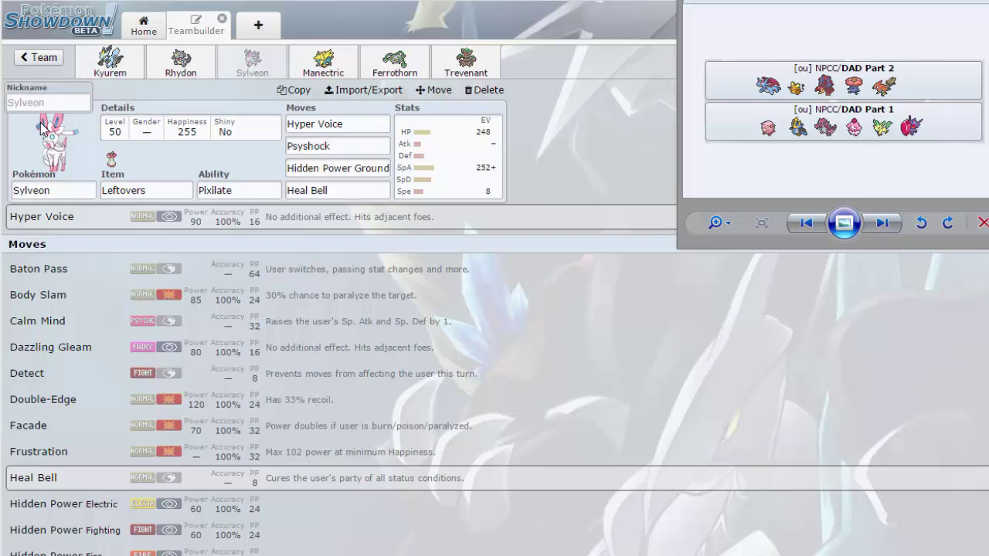
left_click(473, 177)
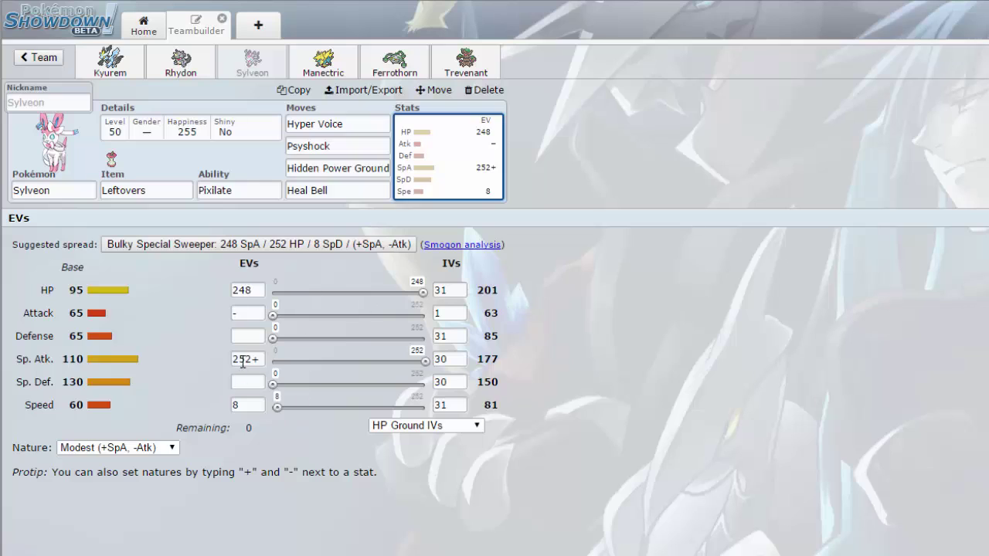
left_click(221, 383)
left_click(248, 405)
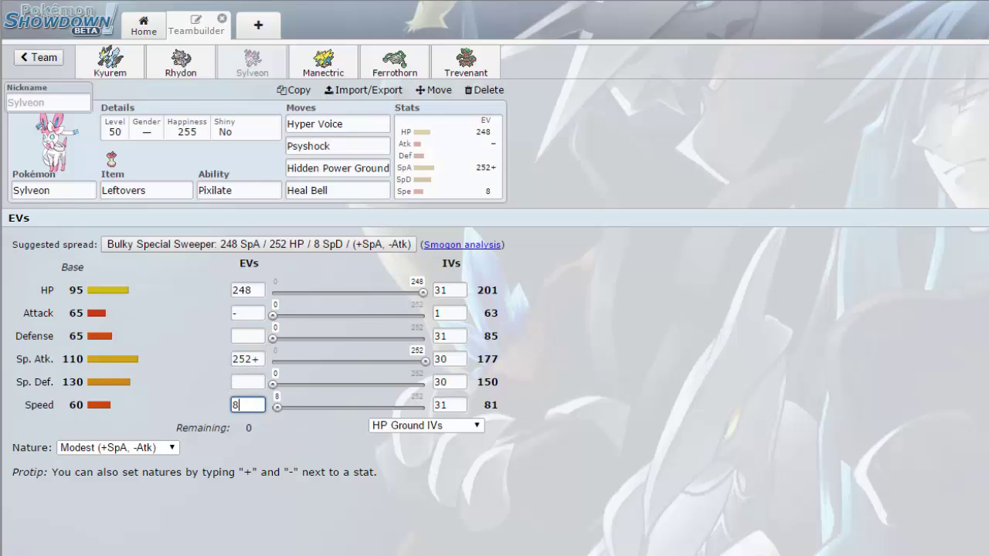
key("alt+Tab")
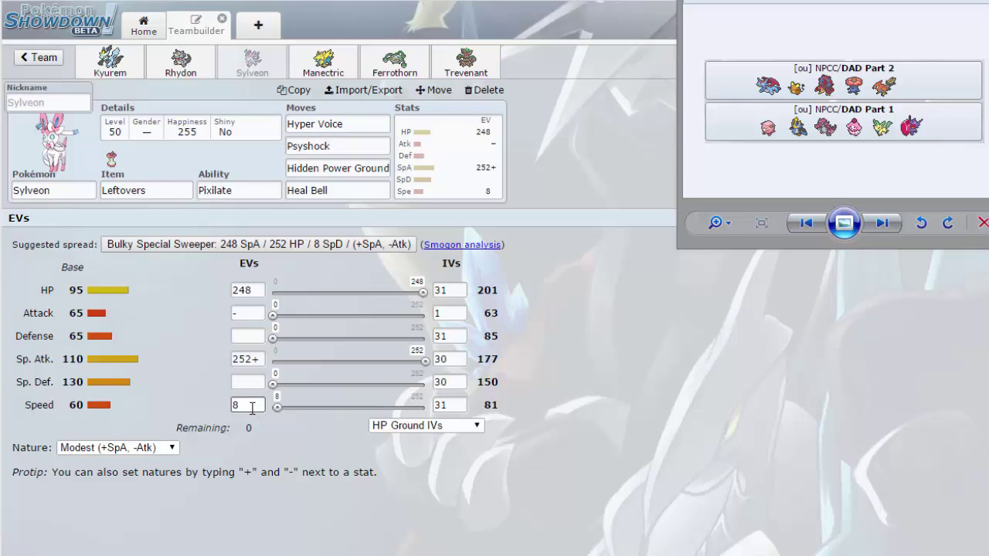
left_click(204, 402)
Step: Show Mega Manectric's Manectite Modest set, highlighting its 100 Speed EVs and empty Sp. Def
left_click(309, 69)
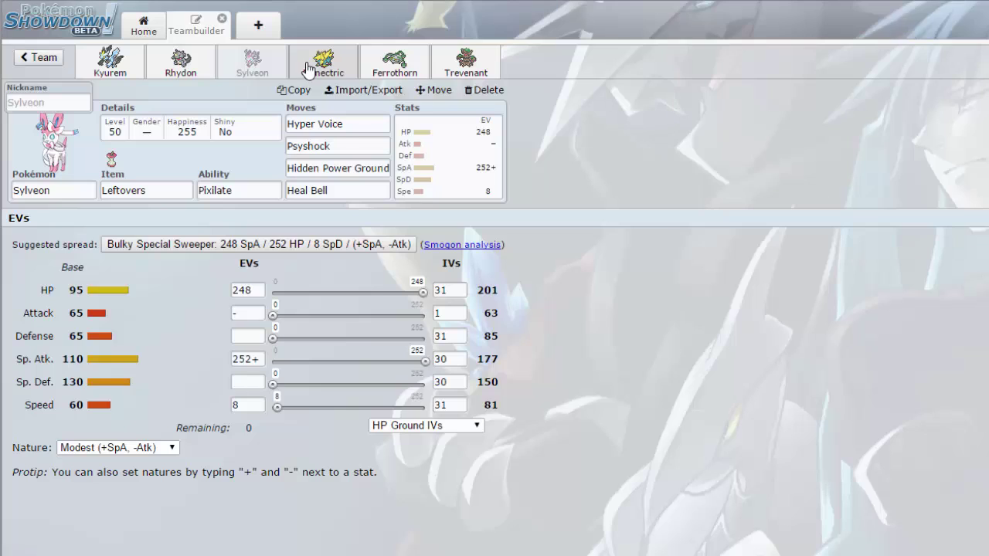
key("alt+Tab")
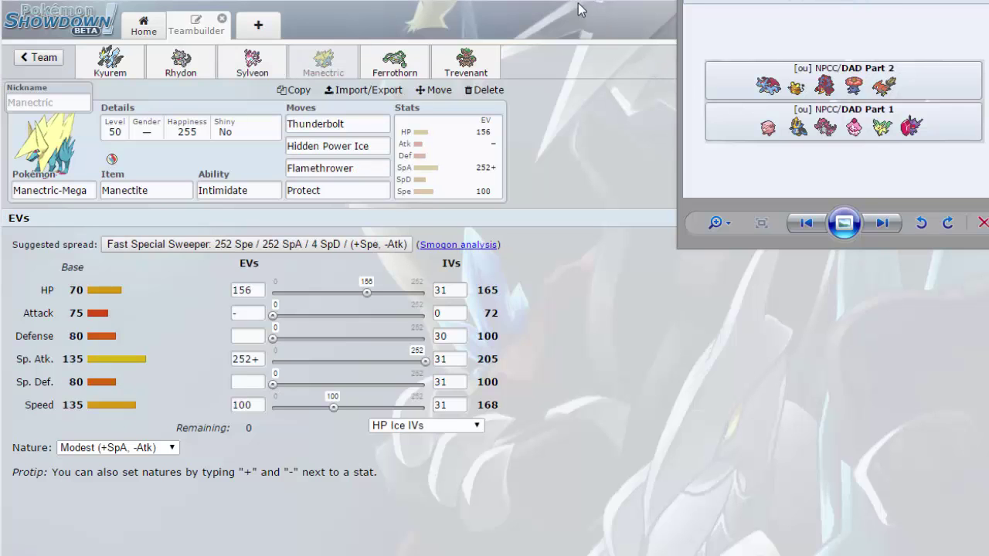
left_click(252, 401)
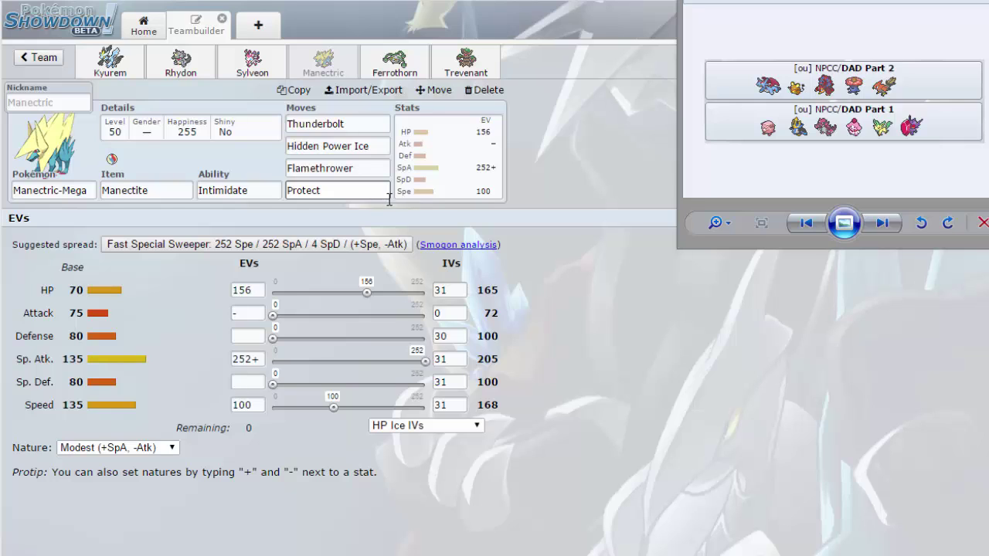
left_click(242, 403)
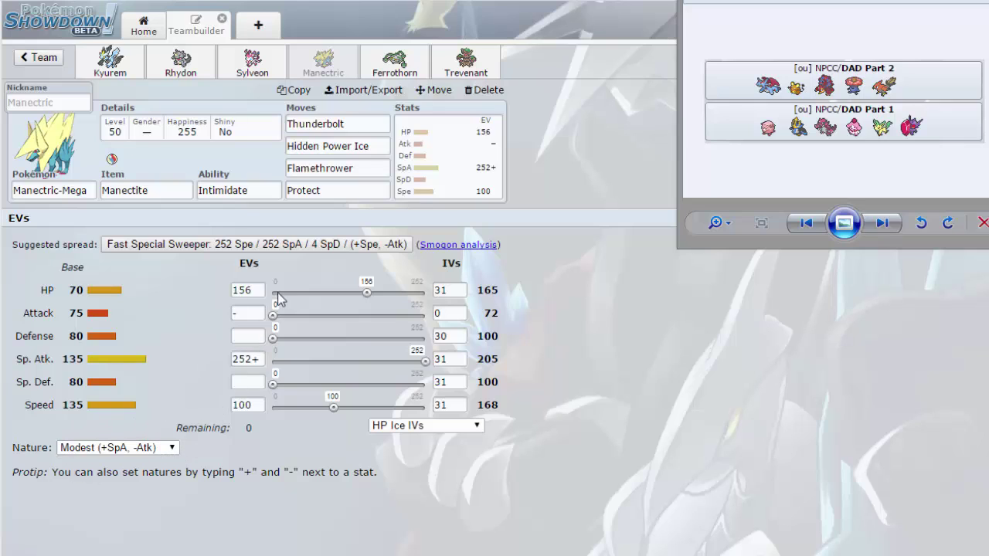
left_click(242, 379)
Step: Return the teambuilder to the front with Manectric's Thunderbolt, Hidden Power Ice, Flamethrower, Protect set
left_click(208, 431)
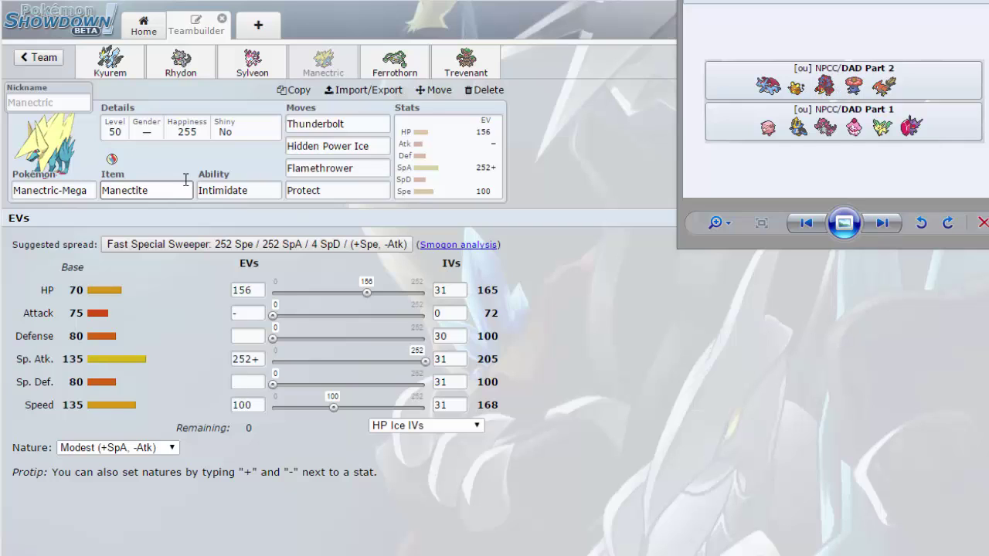
left_click(230, 157)
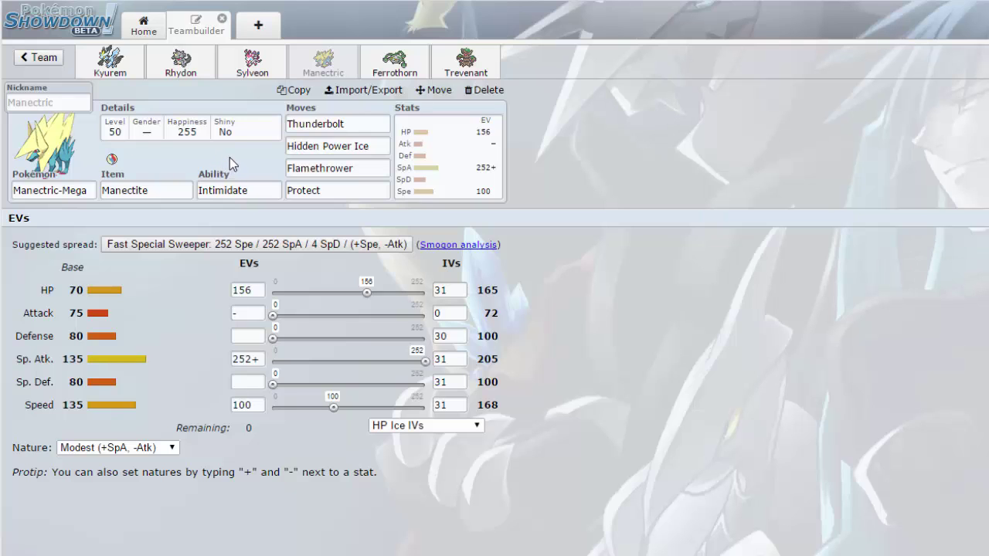
Step: Show Trevenant's Sitrus Berry Harvest set, Impish 248 HP / 8 Atk / 252 Def, beside the opponent's teams
left_click(467, 61)
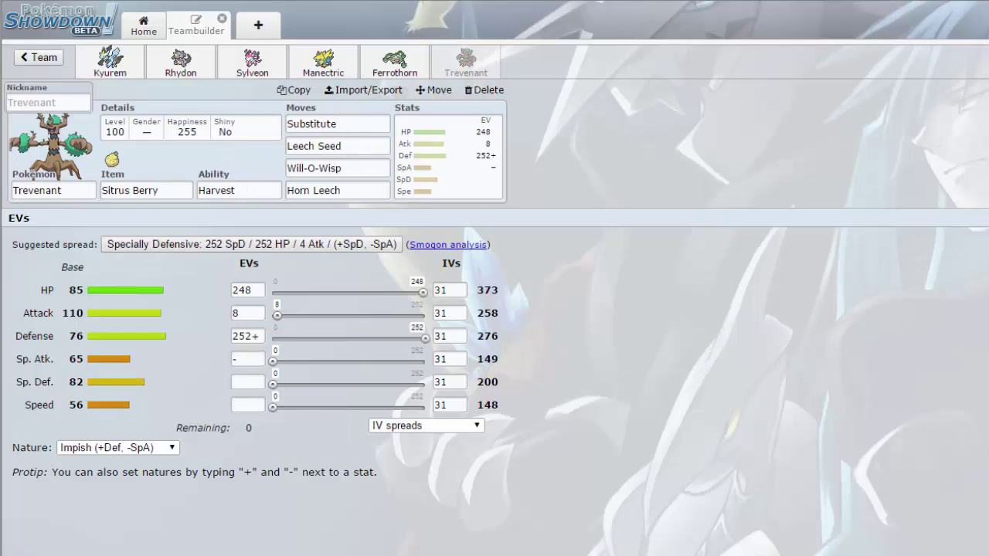
key("alt+Tab")
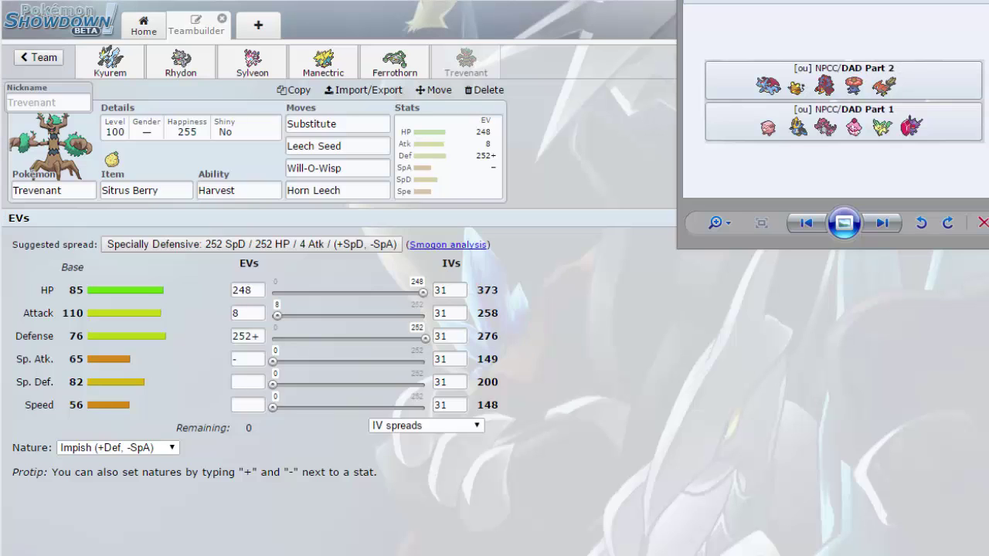